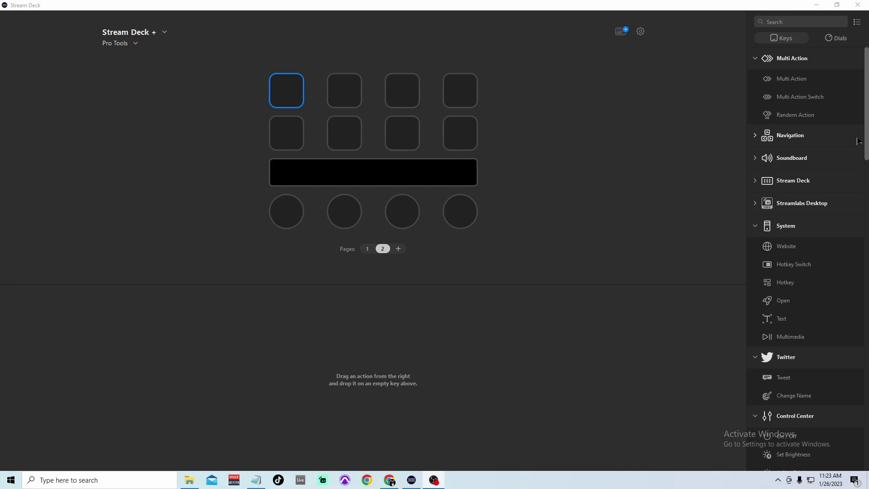
# - Place a Multi Action on the first key and add three System Hotkey steps
pyautogui.moveTo(791, 79); pyautogui.dragTo(286, 90)
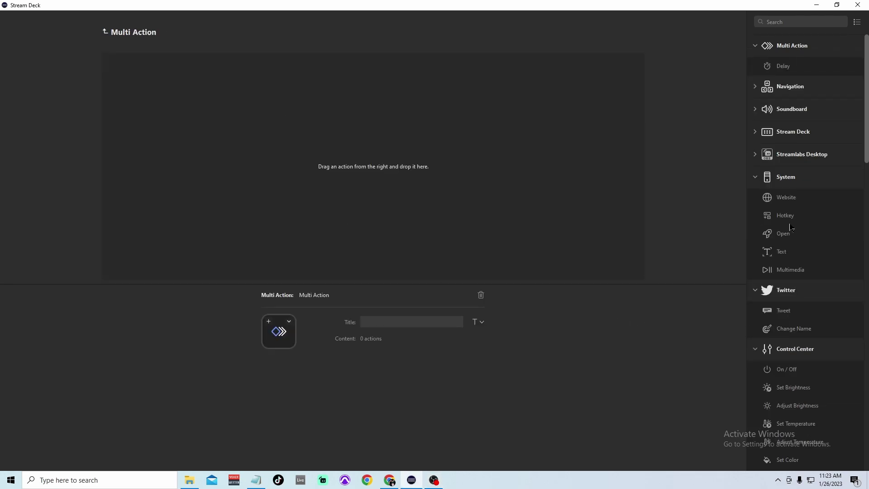
pyautogui.moveTo(784, 215); pyautogui.dragTo(468, 198)
pyautogui.moveTo(788, 219); pyautogui.dragTo(402, 189)
pyautogui.moveTo(787, 216); pyautogui.dragTo(370, 190)
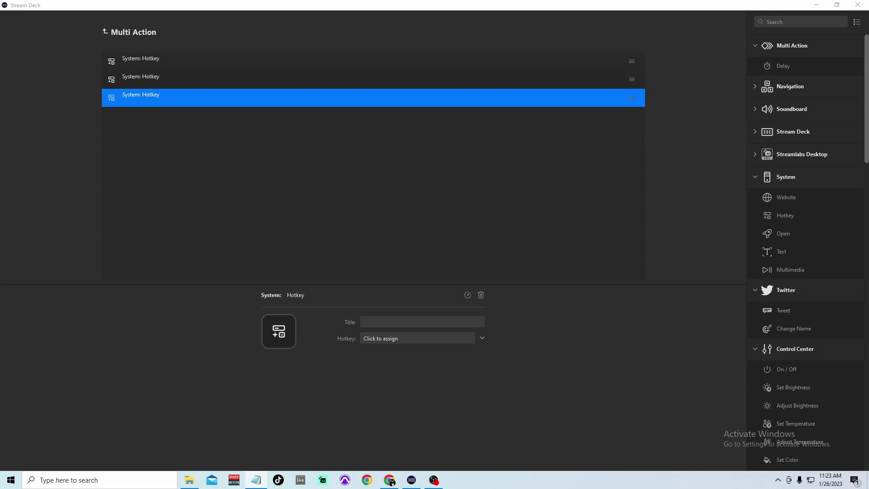
# - Assign hotkeys X, P and V to the three steps in order
pyautogui.click(170, 66)
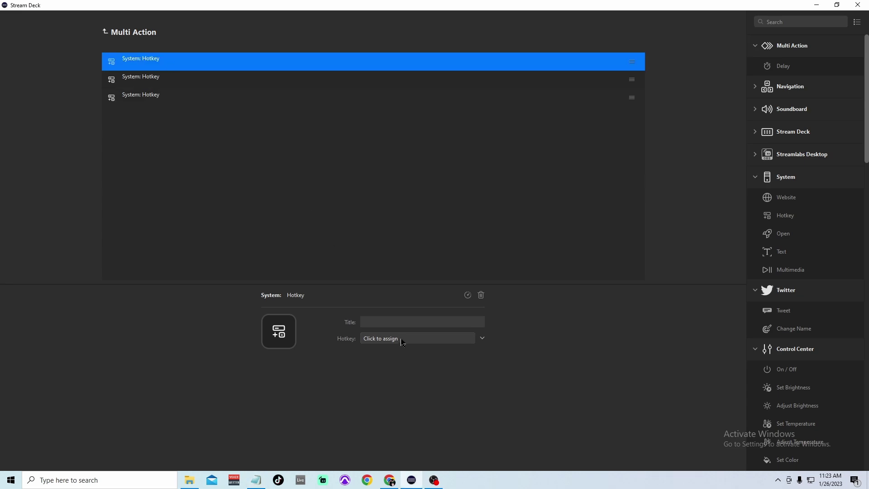
pyautogui.click(181, 84)
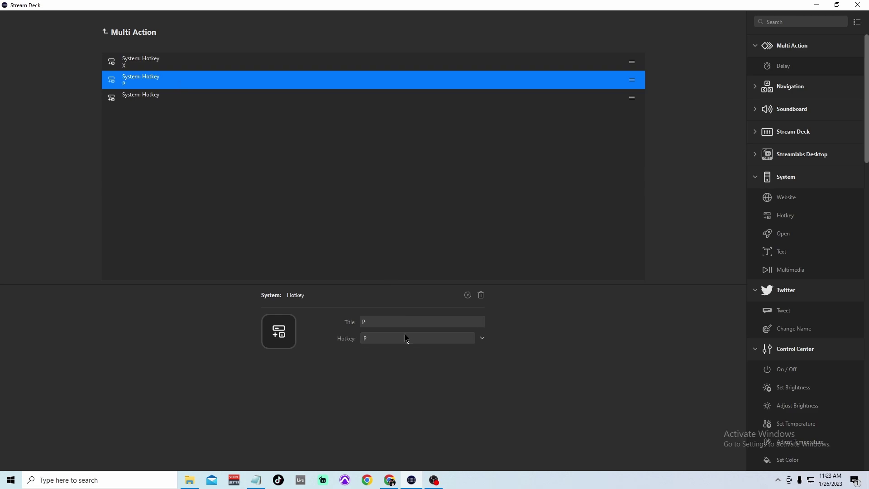
pyautogui.click(179, 100)
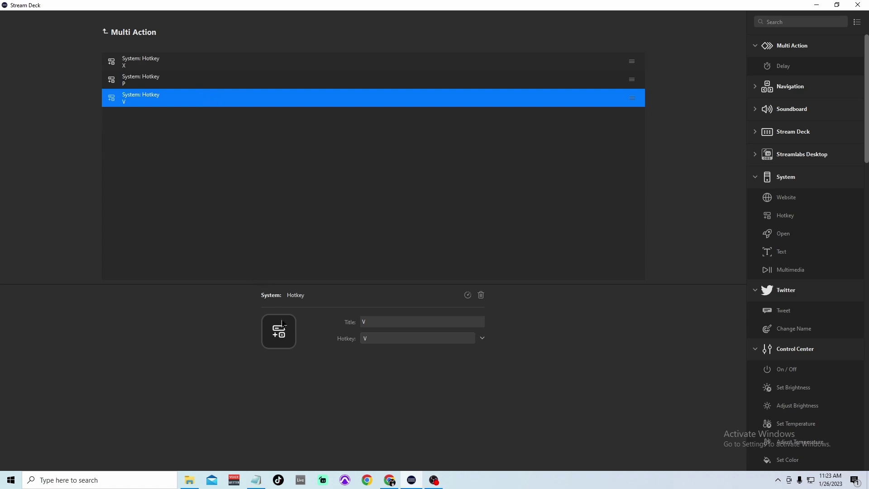
# - Back on the key layout, put a Multi Action with three Hotkey steps on a second-row key
pyautogui.click(105, 32)
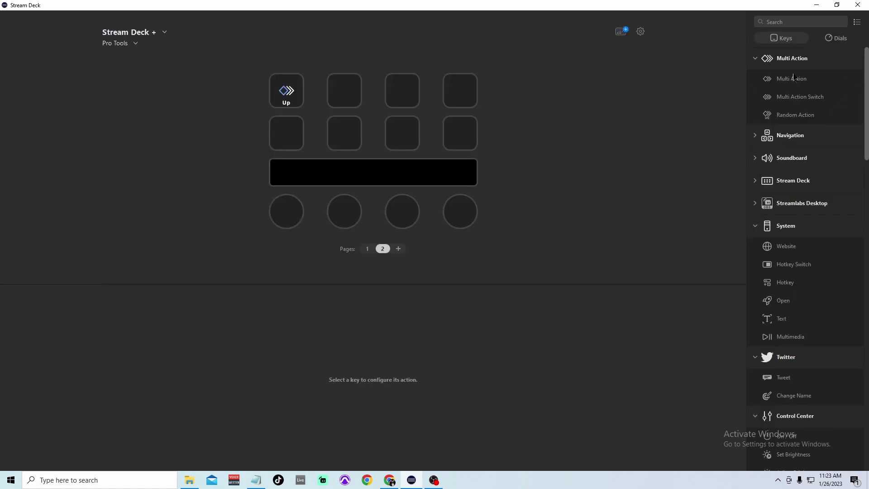
pyautogui.moveTo(793, 79); pyautogui.dragTo(287, 132)
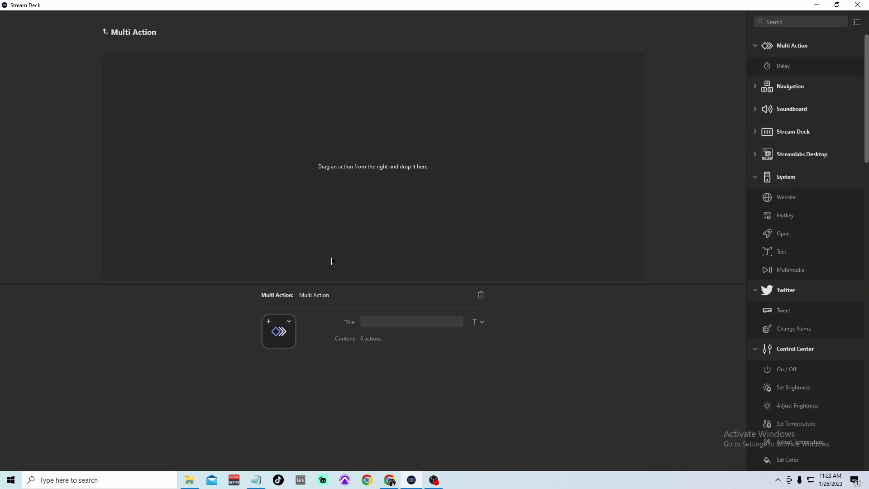
pyautogui.moveTo(787, 215); pyautogui.dragTo(529, 197)
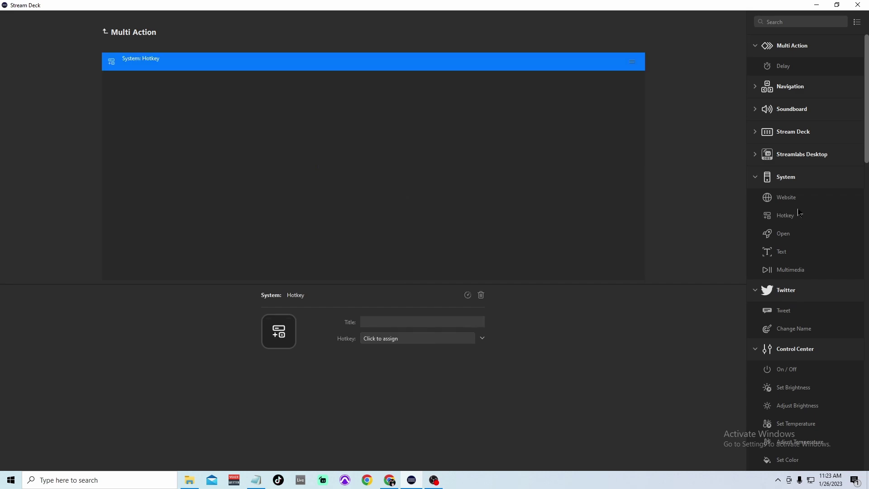
pyautogui.moveTo(784, 216); pyautogui.dragTo(473, 205)
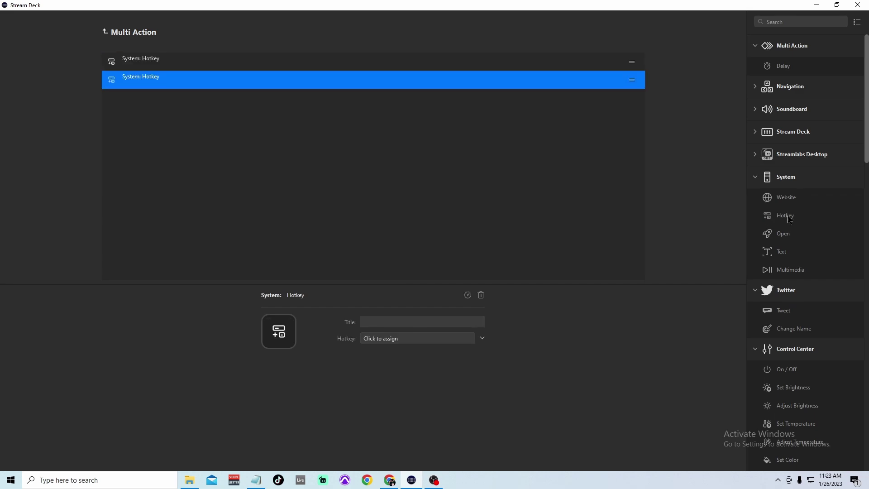
pyautogui.moveTo(787, 215); pyautogui.dragTo(331, 213)
# - Assign X and ; to the first two hotkey steps, then select the third step
pyautogui.click(200, 66)
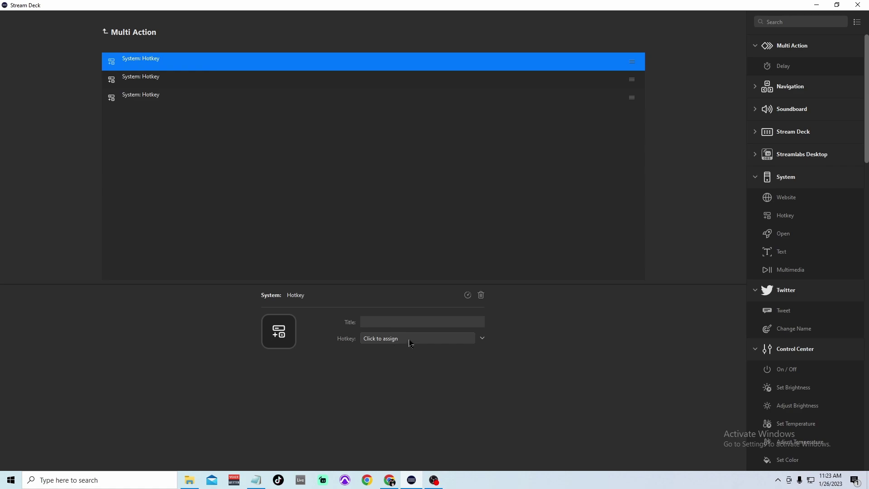
pyautogui.write('X')
pyautogui.click(164, 80)
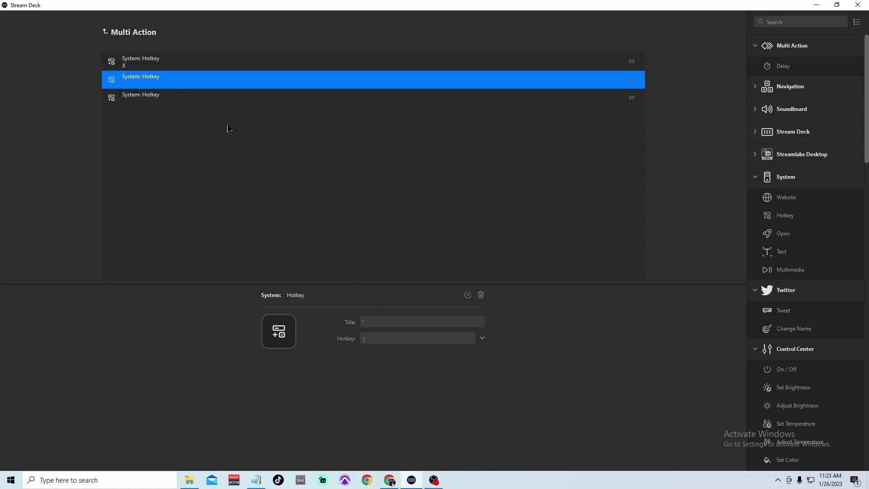
pyautogui.click(177, 97)
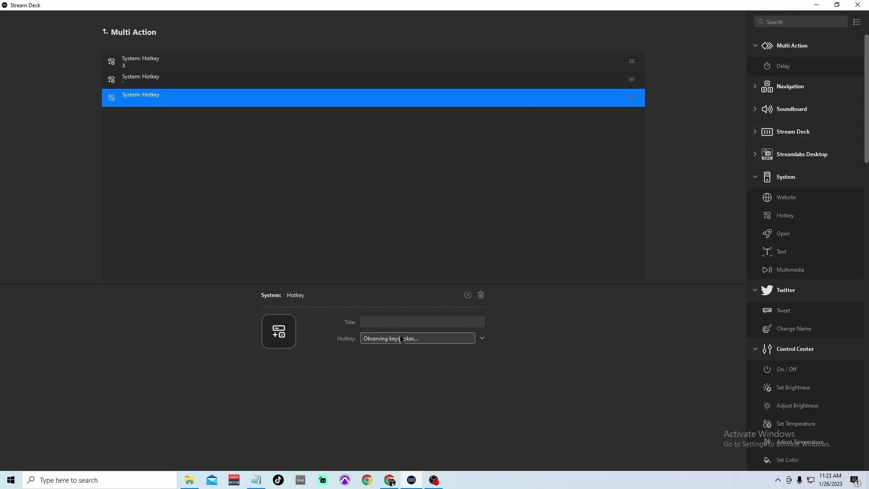